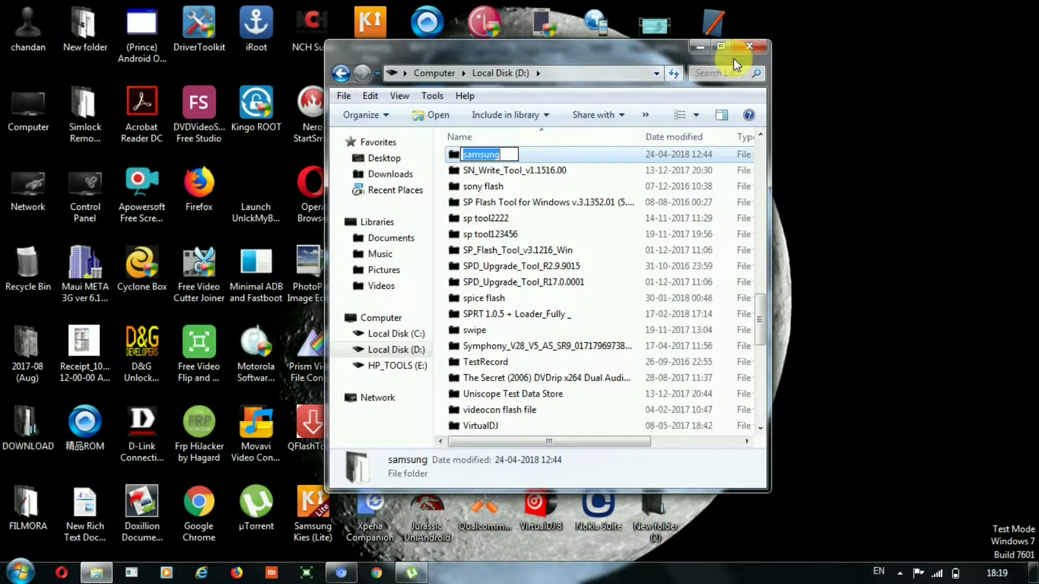
Review the Samsung SM-G750H firmware page and its MediaFire download page in the browser, leaving the desktop clear.
{"action": "left_click", "coordinate": [747, 46]}
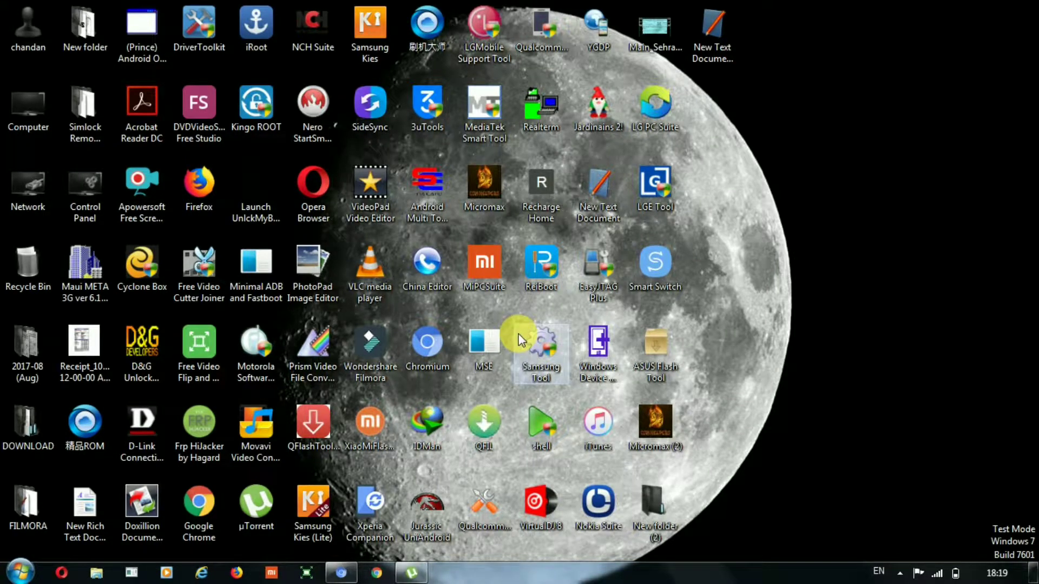
{"action": "left_click", "coordinate": [345, 577]}
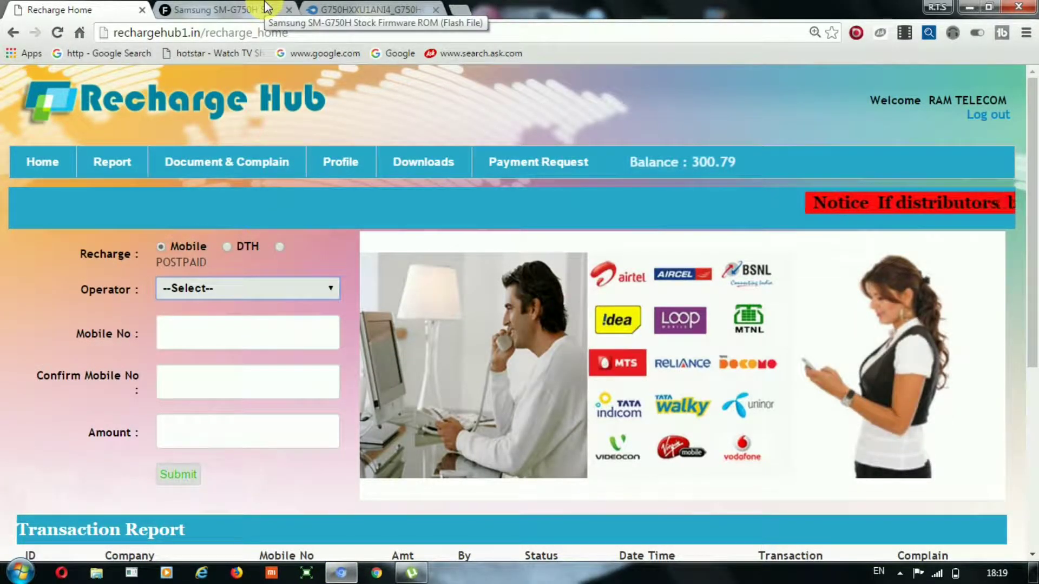
{"action": "left_click", "coordinate": [268, 8]}
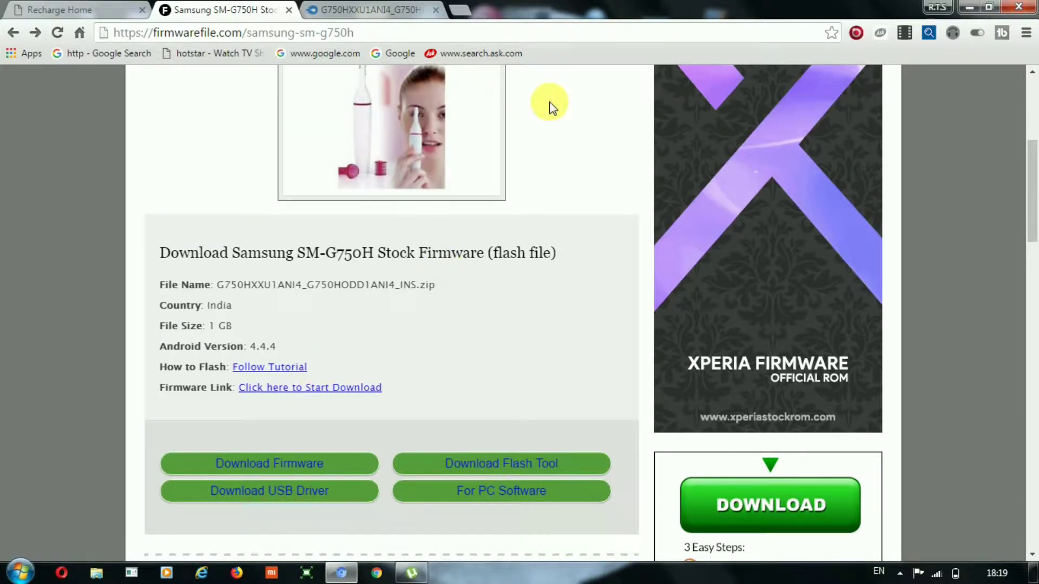
{"action": "left_click", "coordinate": [388, 7]}
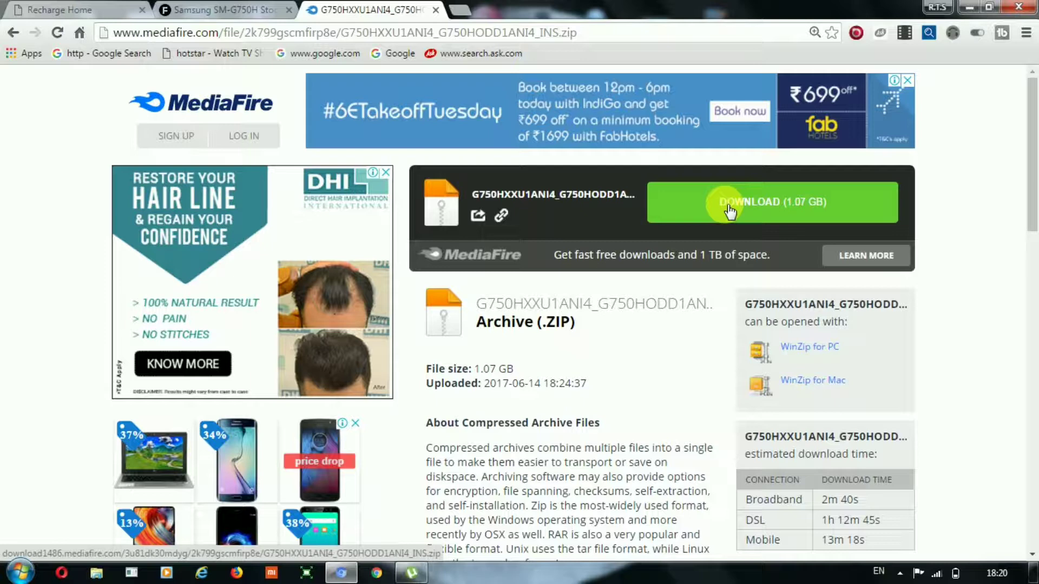
{"action": "left_click", "coordinate": [970, 4]}
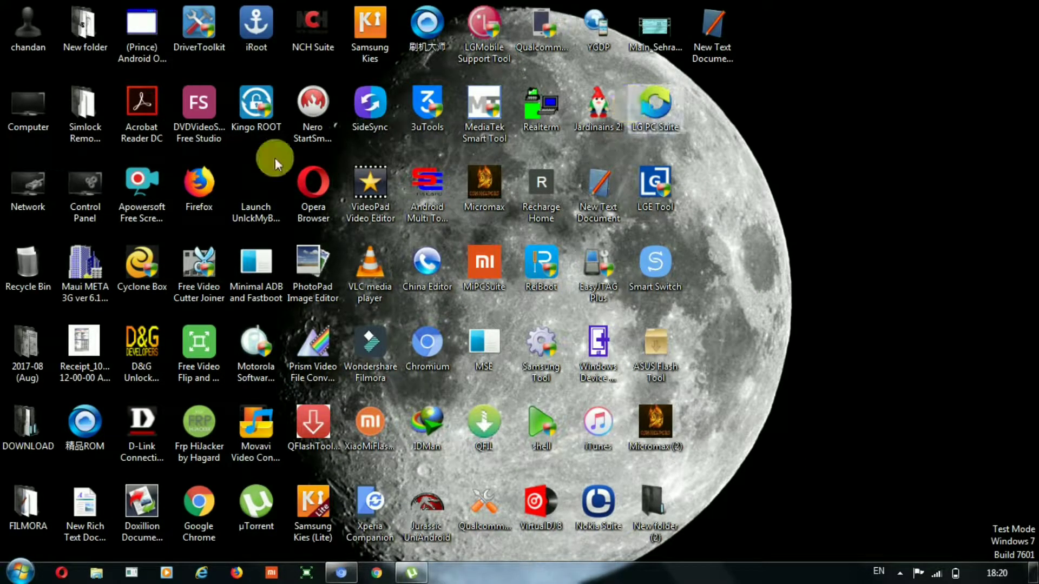
Open the Compressed folder inside Downloads in Windows Explorer.
{"action": "left_click", "coordinate": [18, 110]}
{"action": "double_click", "coordinate": [16, 111]}
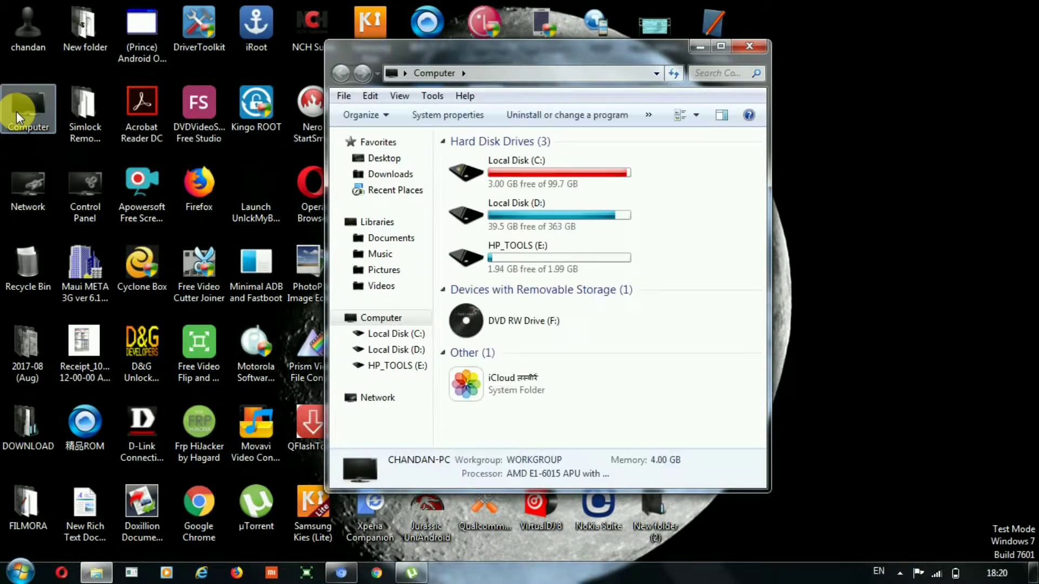
{"action": "left_click", "coordinate": [255, 168]}
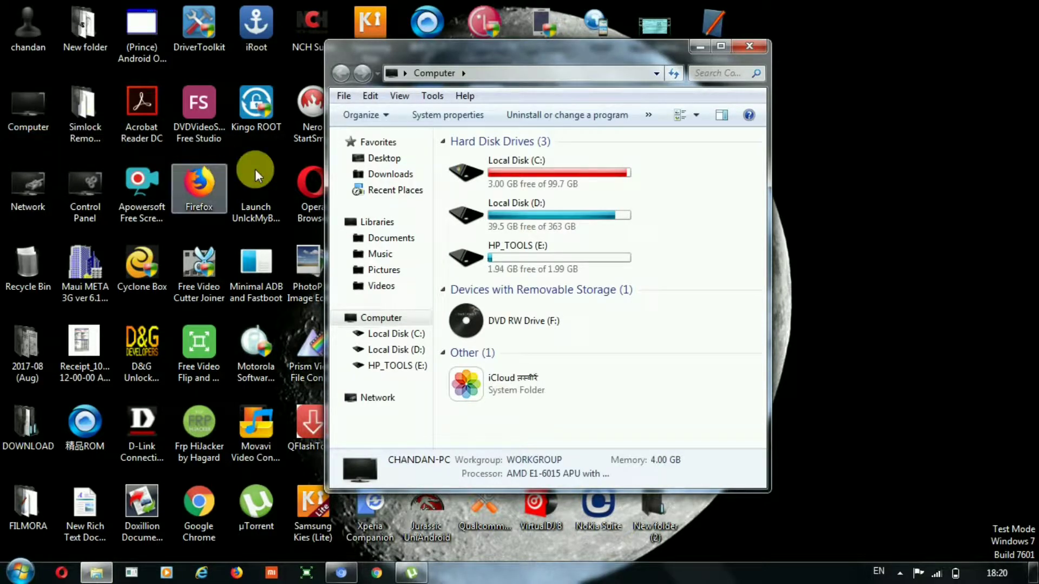
{"action": "left_click", "coordinate": [415, 176]}
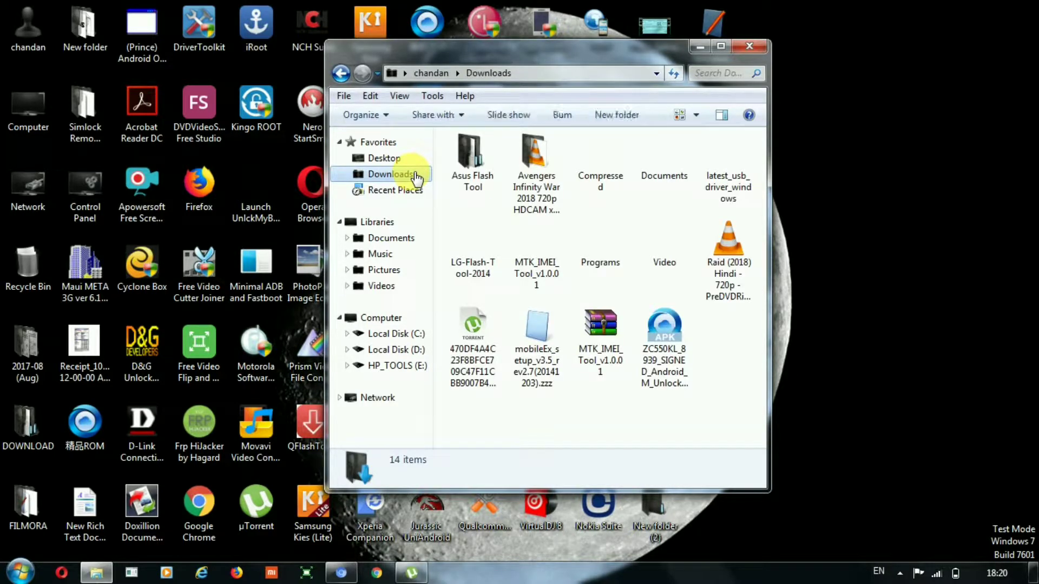
{"action": "left_click", "coordinate": [584, 175]}
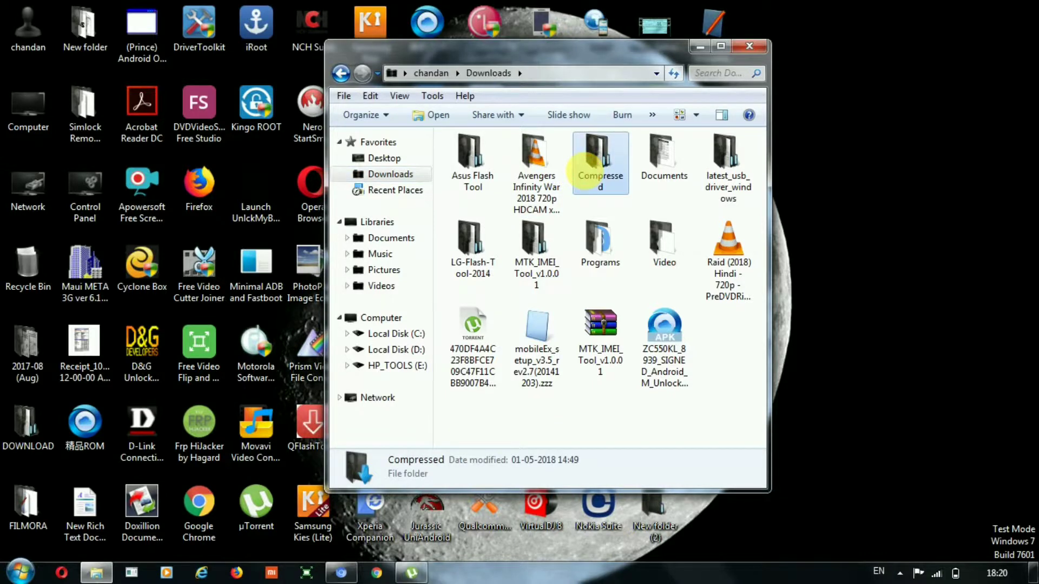
{"action": "double_click", "coordinate": [585, 174]}
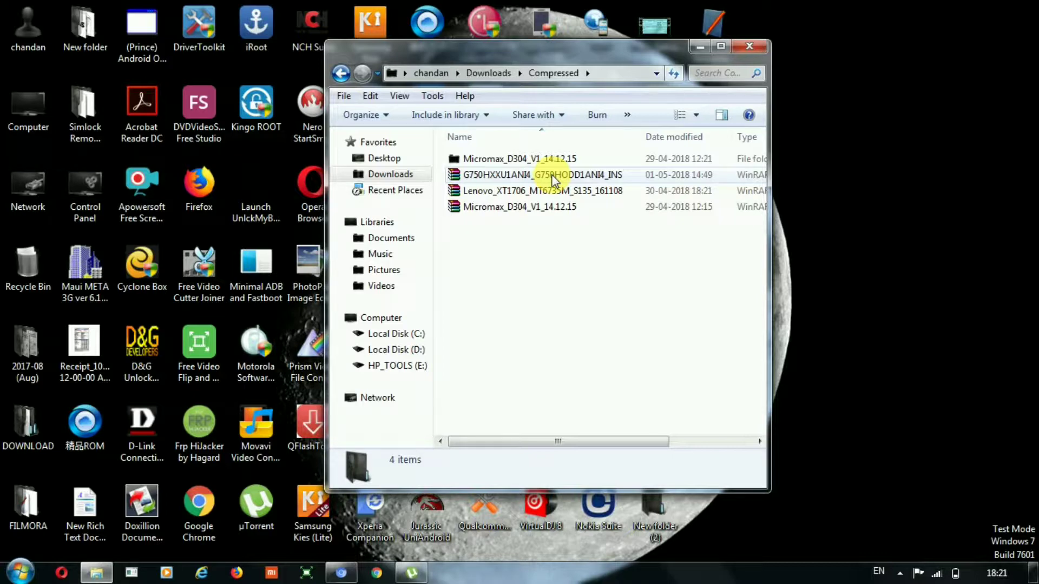
Extract the G750HXXU1ANI4_G750HODD1ANI4_INS archive into a folder of the same name and open that folder.
{"action": "double_click", "coordinate": [514, 174]}
{"action": "right_click", "coordinate": [514, 173]}
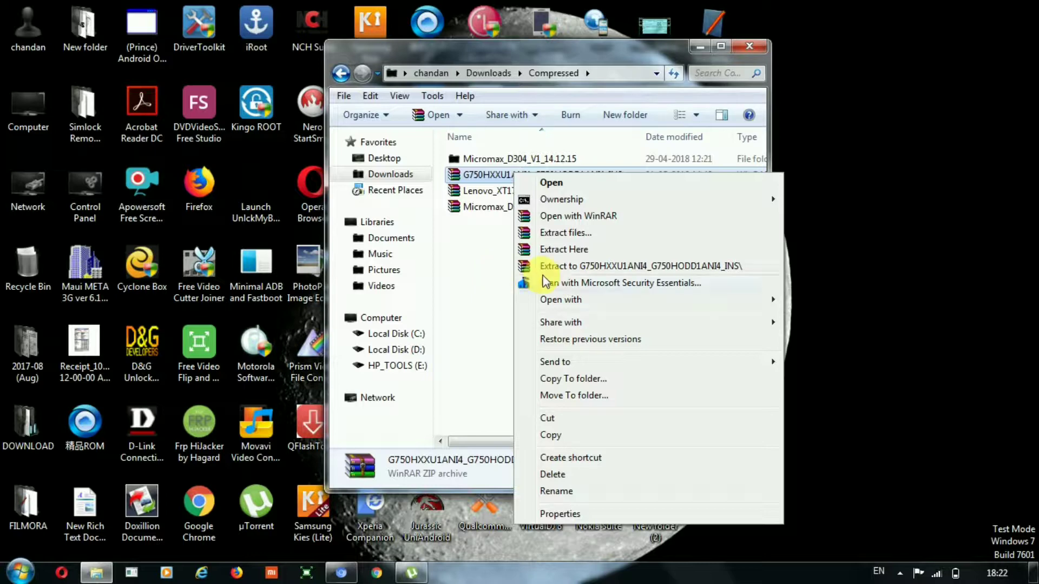
{"action": "left_click", "coordinate": [569, 266]}
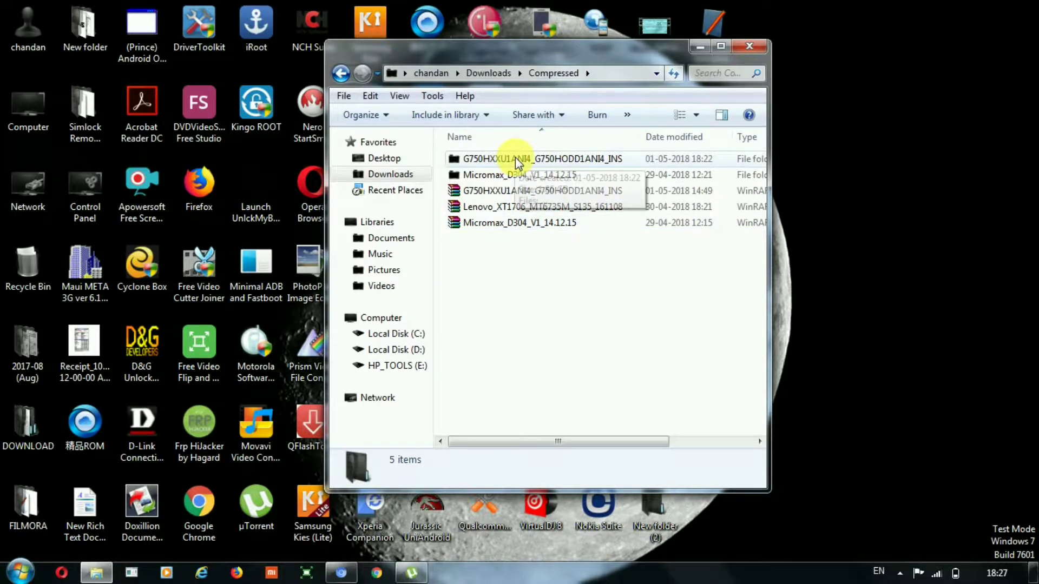
{"action": "left_click", "coordinate": [498, 157]}
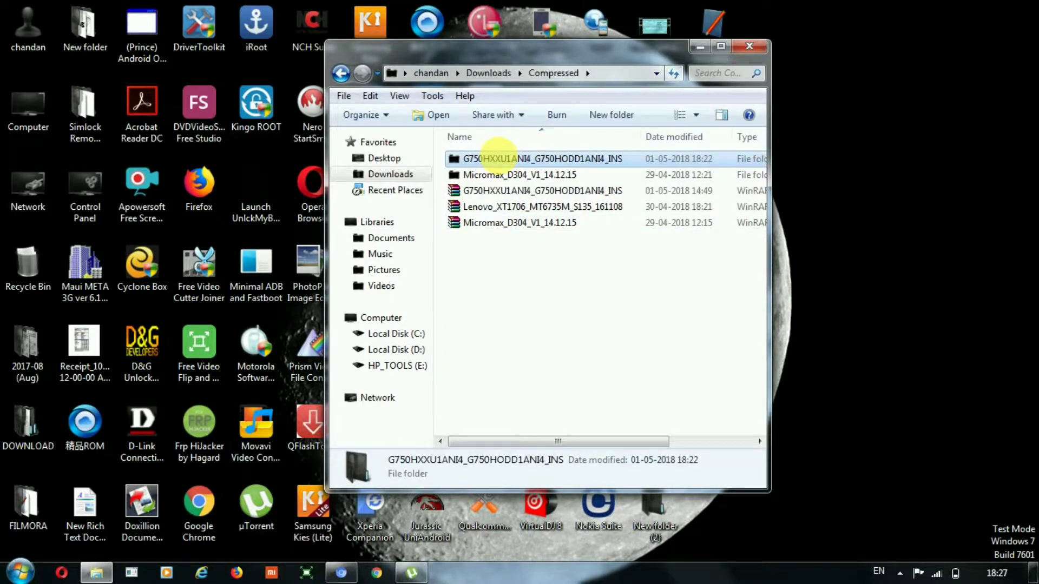
{"action": "double_click", "coordinate": [496, 158]}
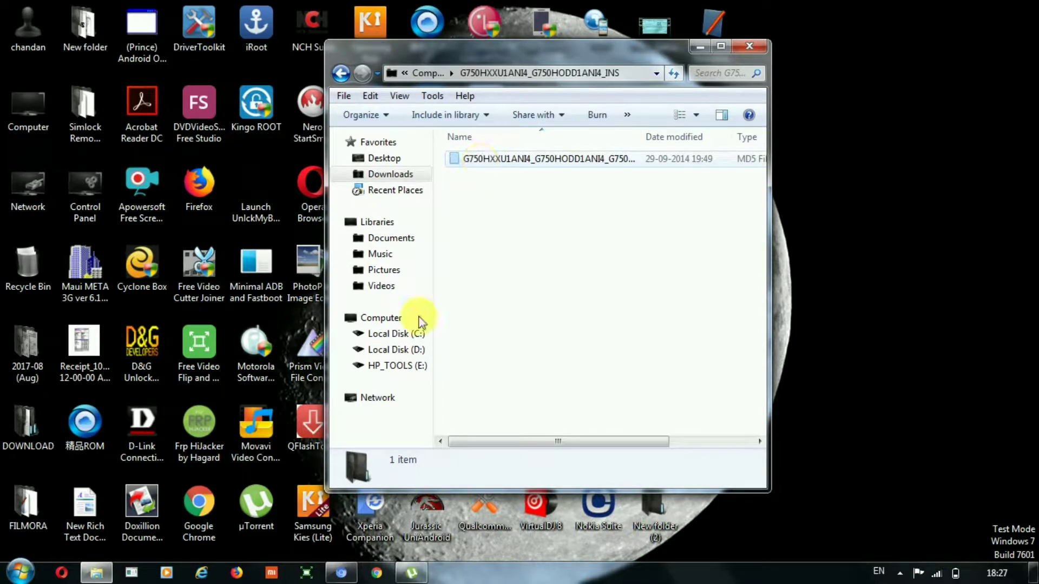
Launch the Odin3_v3.11.1 application from the odin3_v3.11.1 folder inside the samsung folder on Local Disk (D:).
{"action": "left_click", "coordinate": [398, 352]}
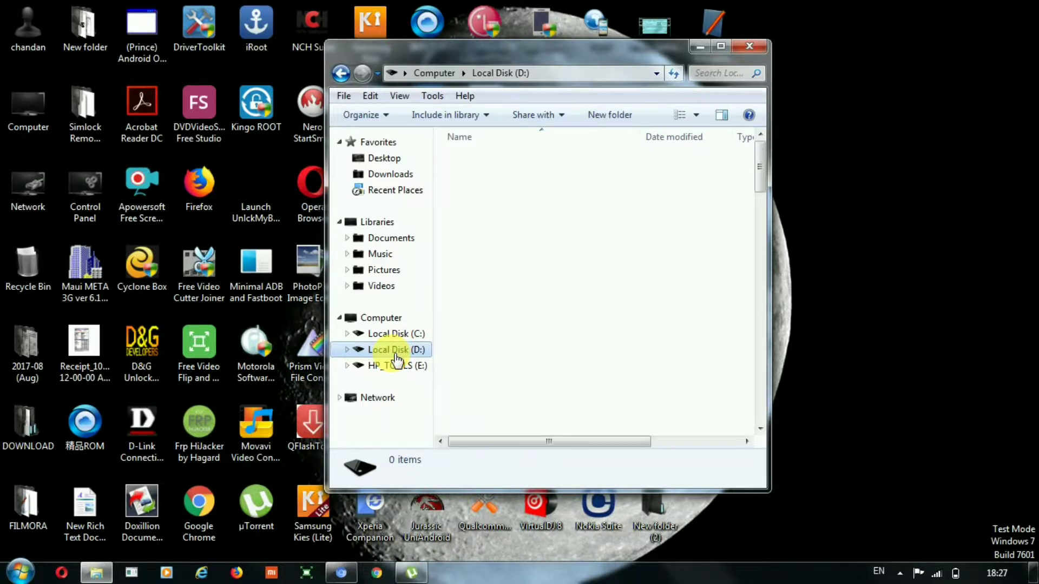
{"action": "left_click", "coordinate": [496, 335]}
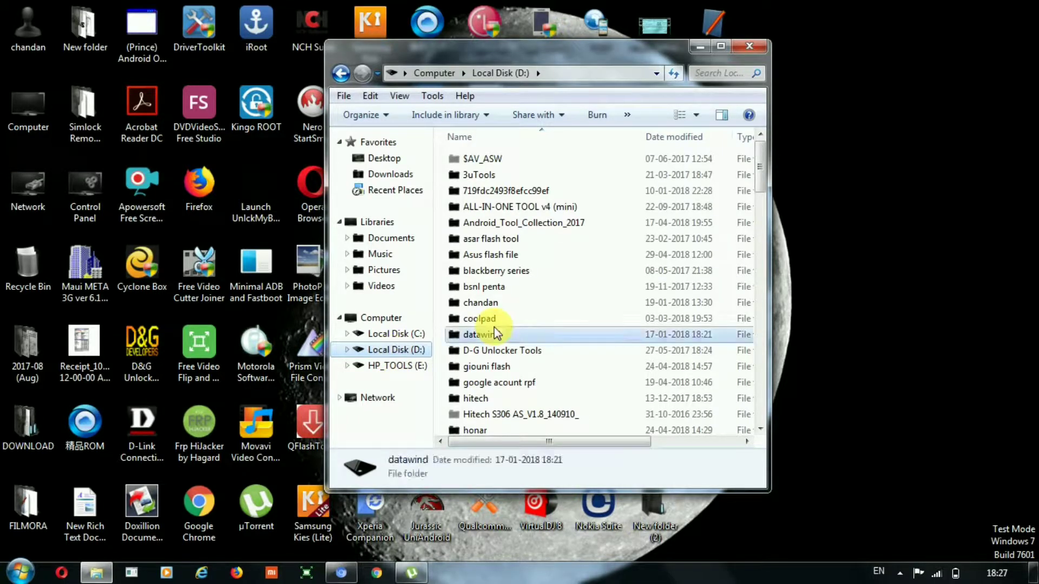
{"action": "key", "text": "s"}
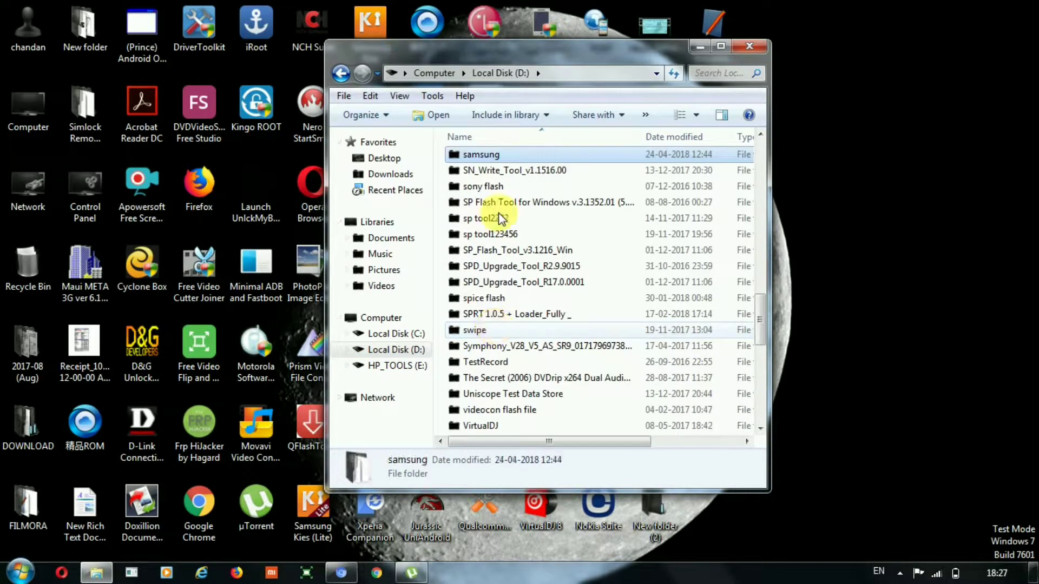
{"action": "double_click", "coordinate": [492, 157]}
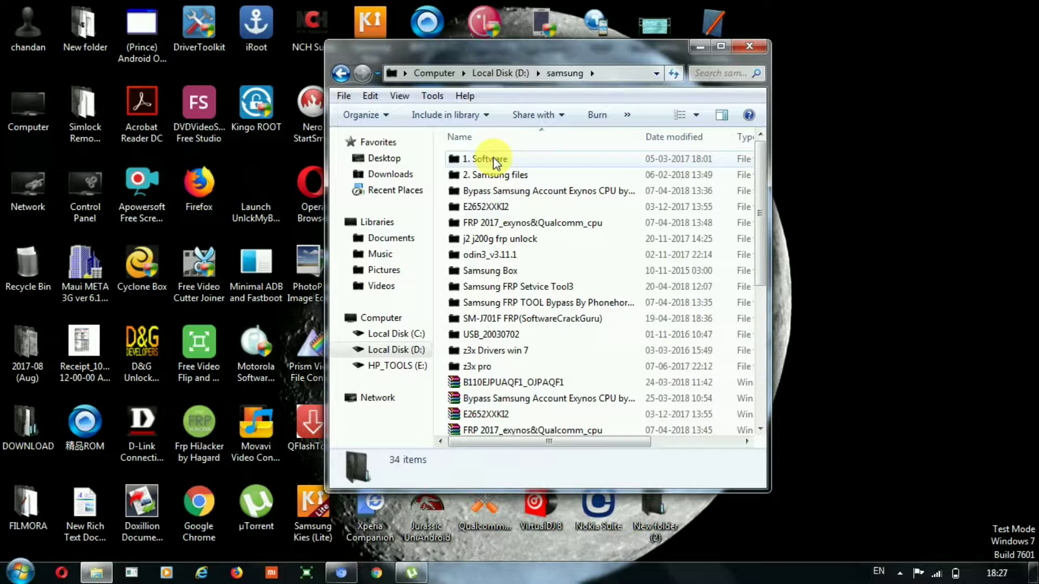
{"action": "left_click", "coordinate": [494, 257]}
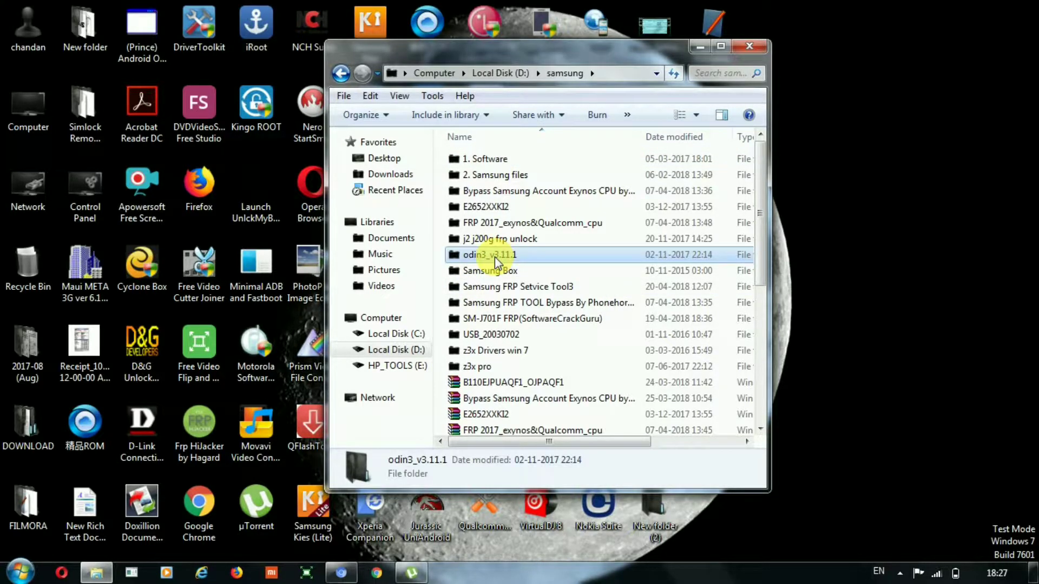
{"action": "double_click", "coordinate": [494, 256]}
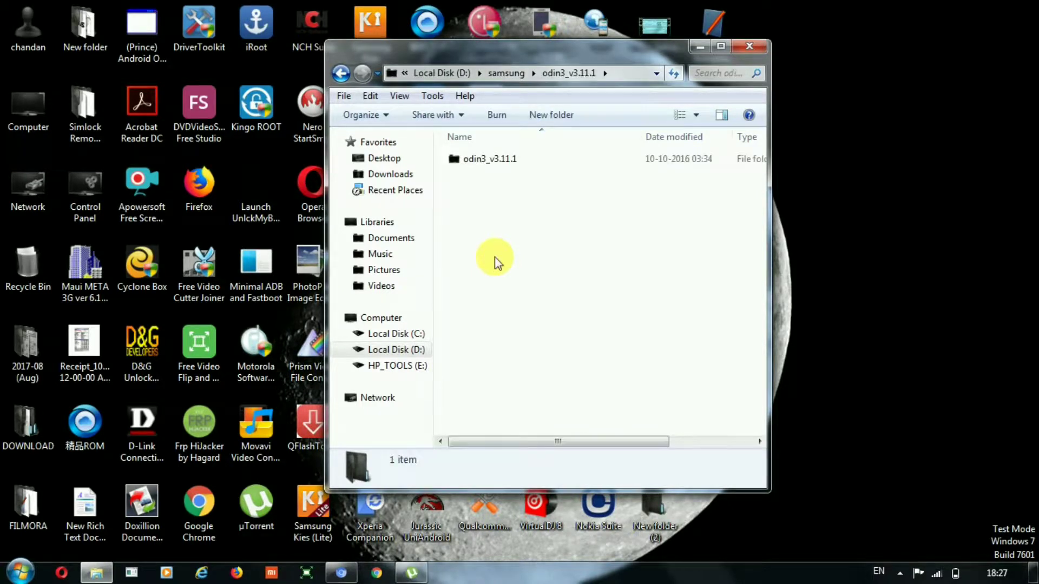
{"action": "double_click", "coordinate": [491, 165]}
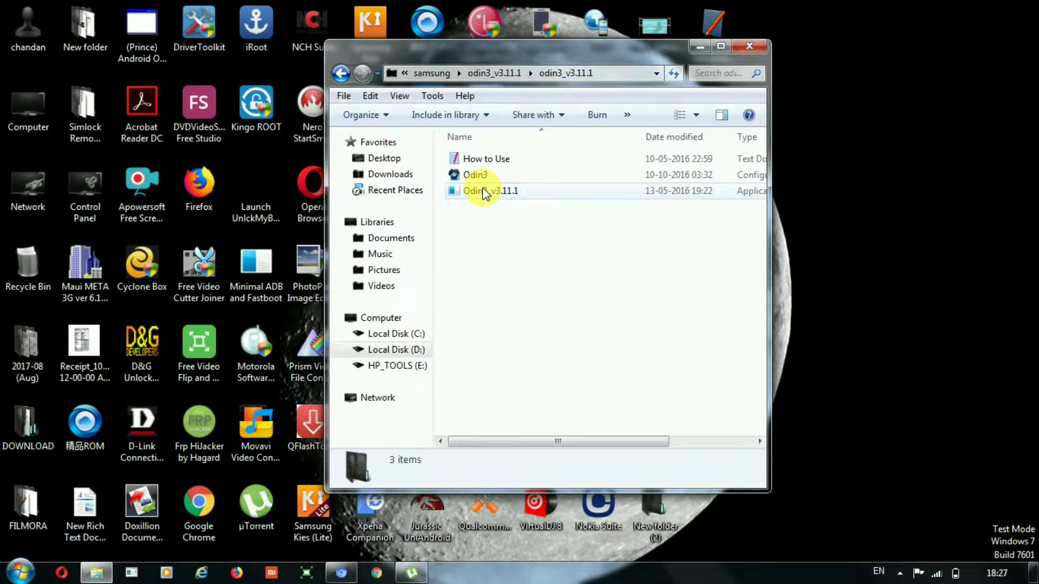
{"action": "double_click", "coordinate": [483, 193]}
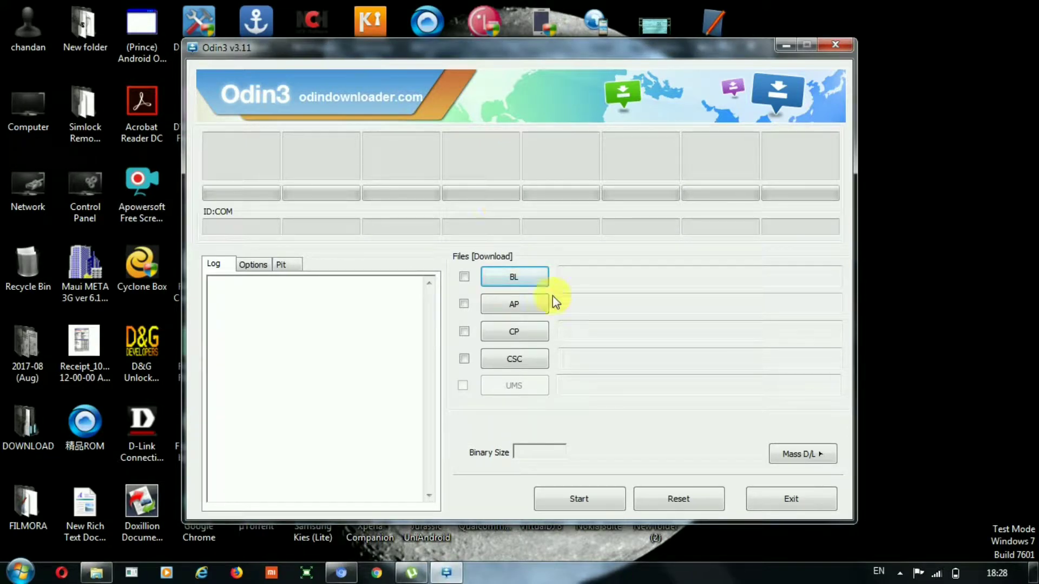
Load G750HXXU1ANI4_G750HODD1ANI4_G750HXXU1ANI5_HOME.tar.md5 from the extracted firmware folder in Downloads\Compressed as the AP file.
{"action": "left_click", "coordinate": [531, 304]}
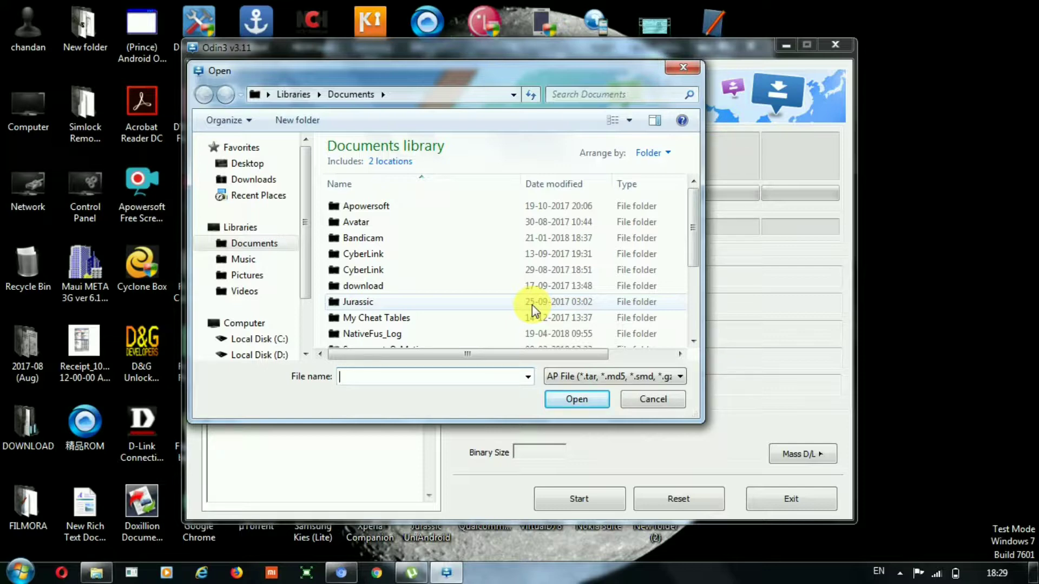
{"action": "left_click", "coordinate": [531, 306]}
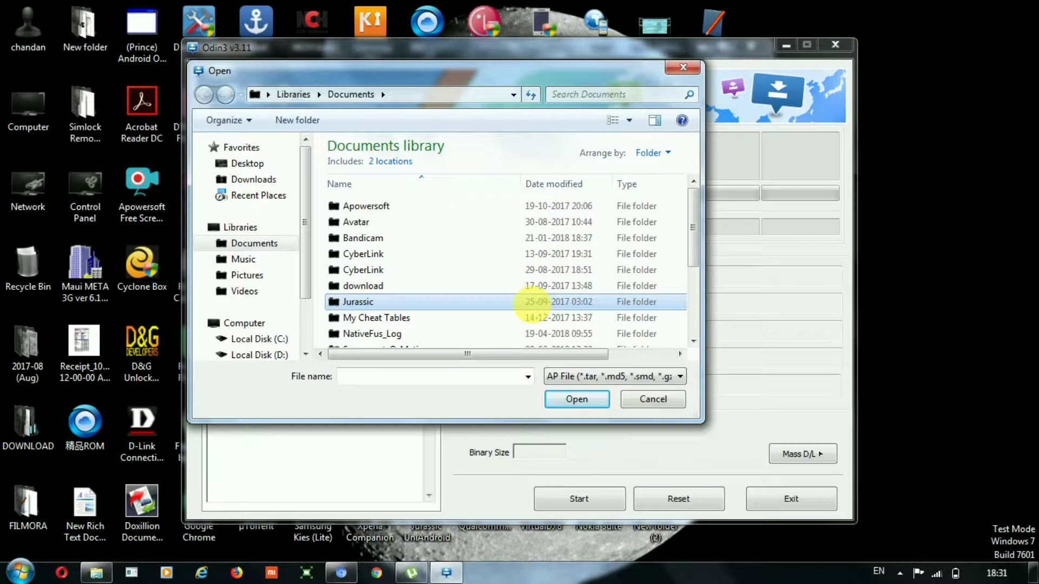
{"action": "double_click", "coordinate": [534, 312]}
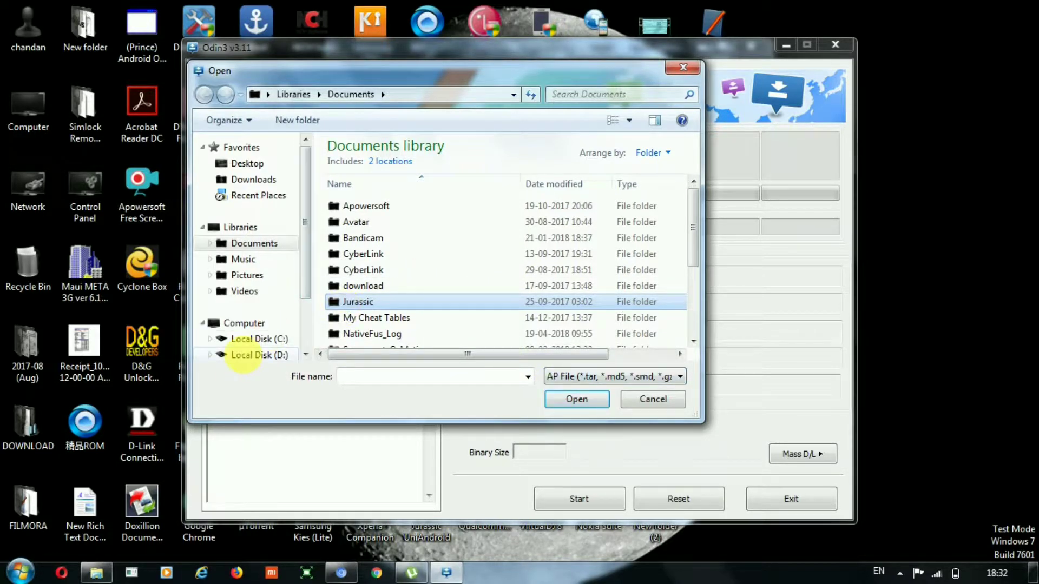
{"action": "left_click", "coordinate": [248, 355]}
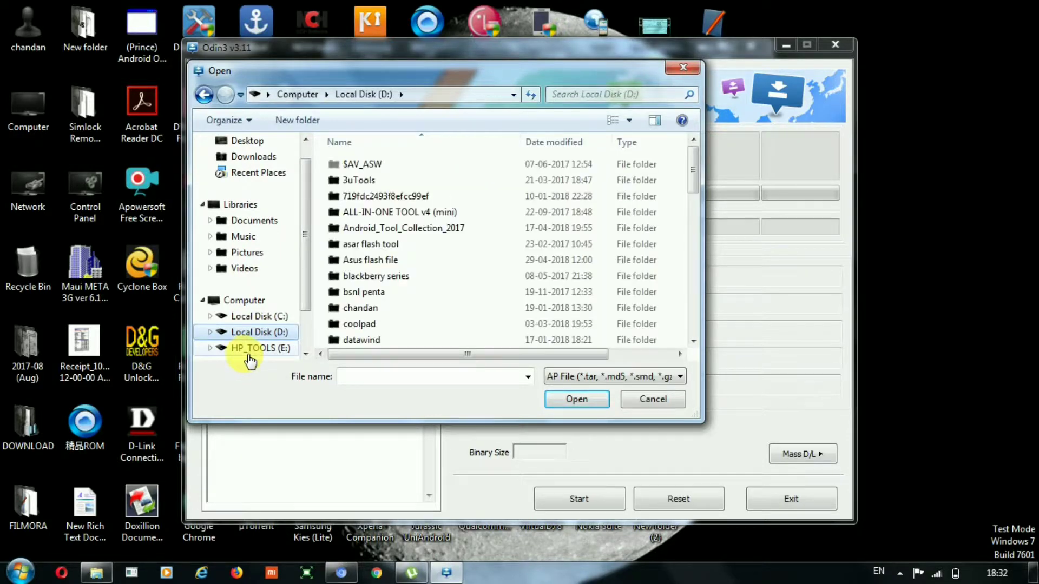
{"action": "type", "text": "s"}
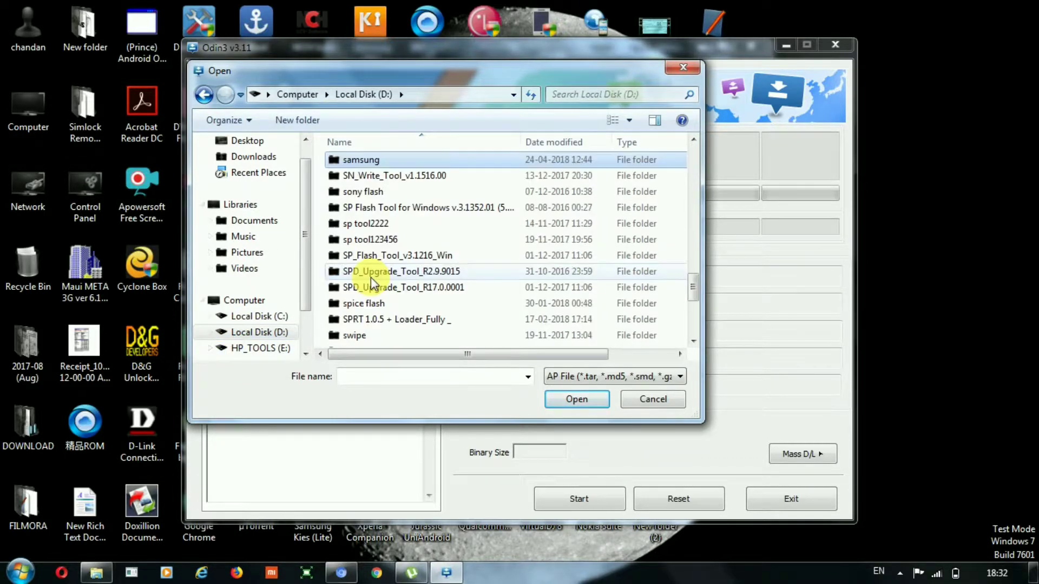
{"action": "double_click", "coordinate": [361, 160]}
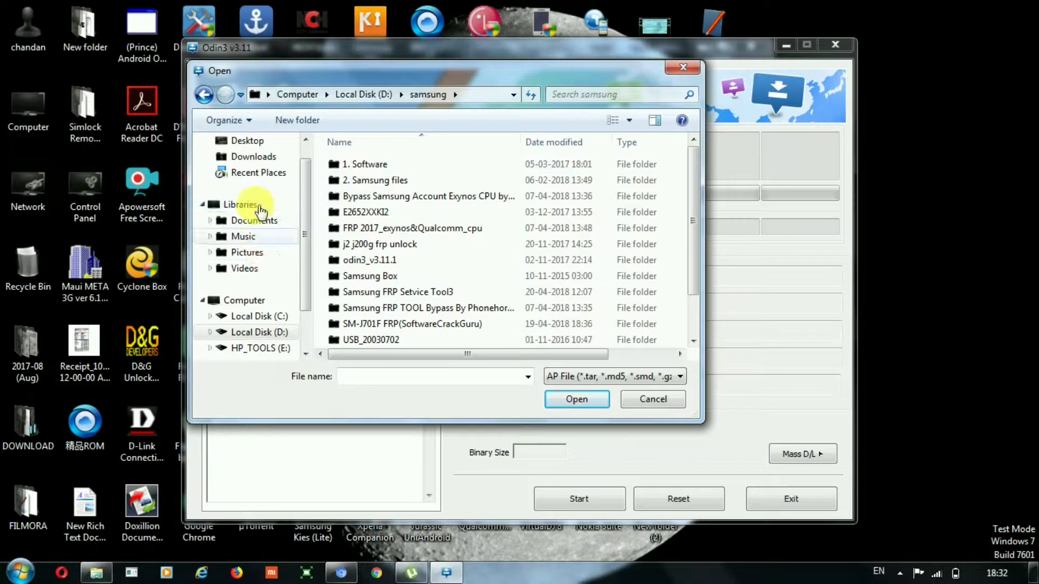
{"action": "left_click", "coordinate": [248, 157]}
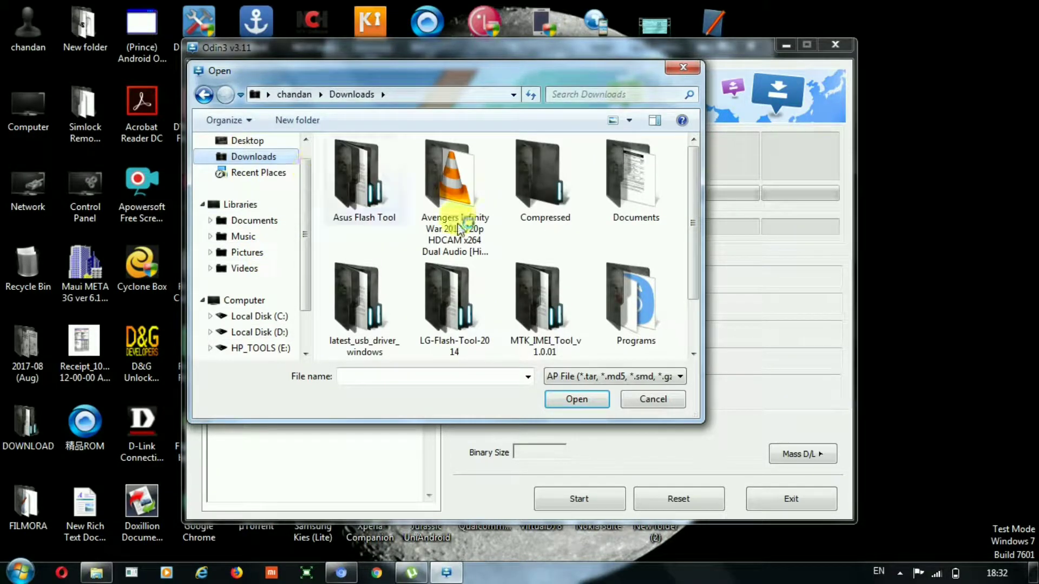
{"action": "left_click", "coordinate": [536, 200]}
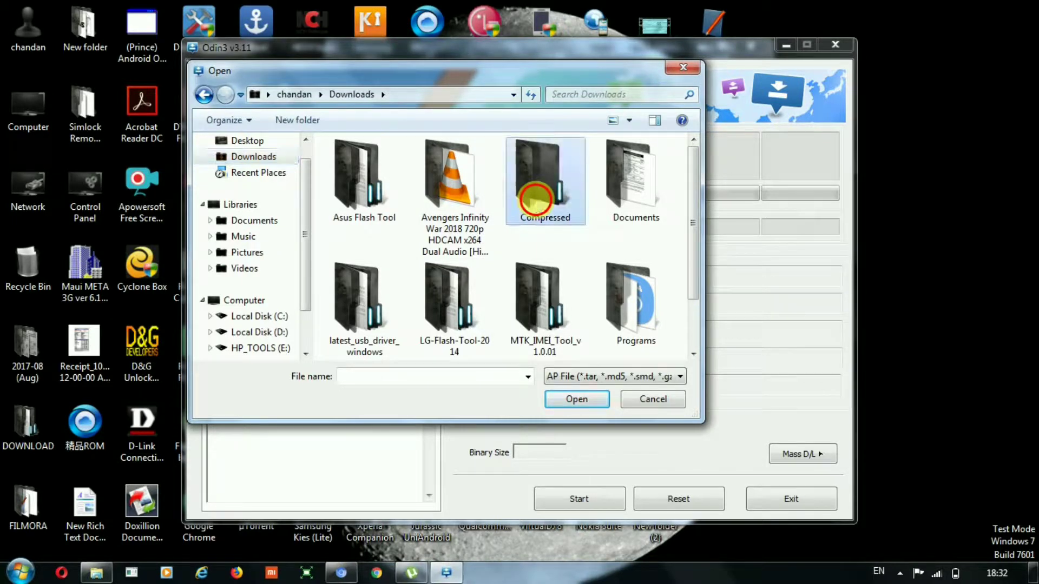
{"action": "left_click", "coordinate": [536, 200]}
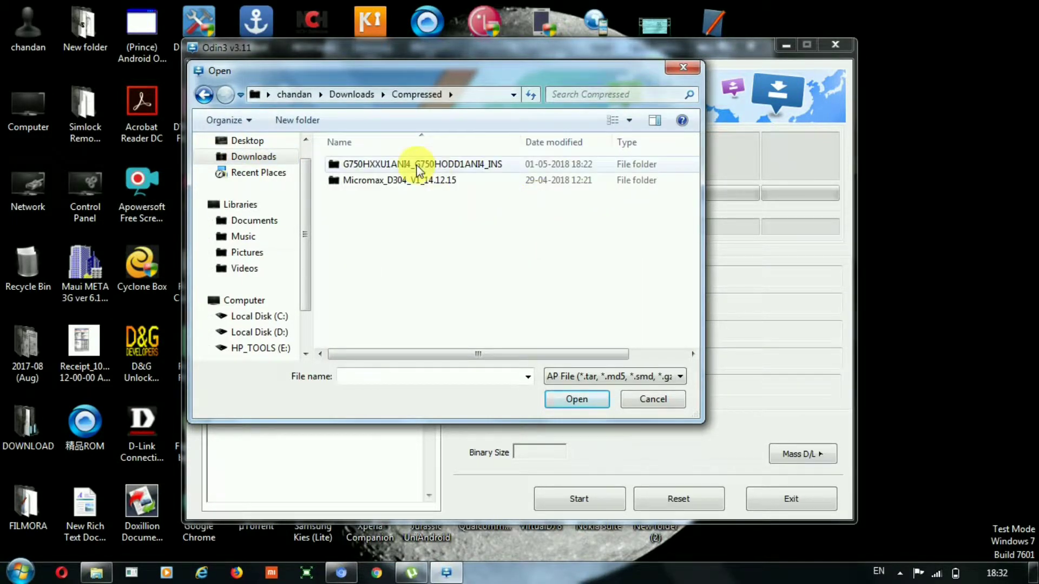
{"action": "double_click", "coordinate": [418, 164]}
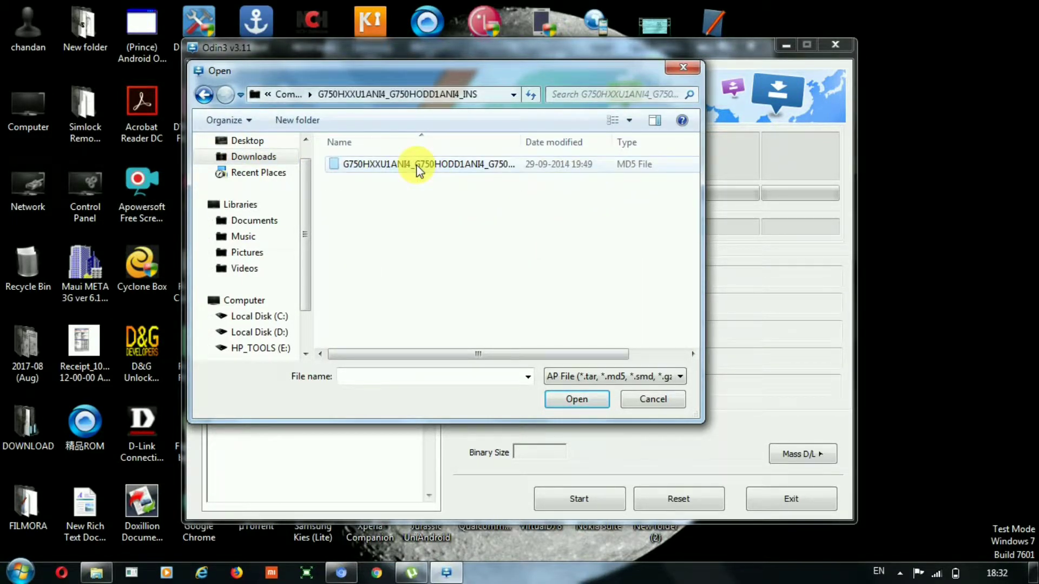
{"action": "double_click", "coordinate": [418, 165]}
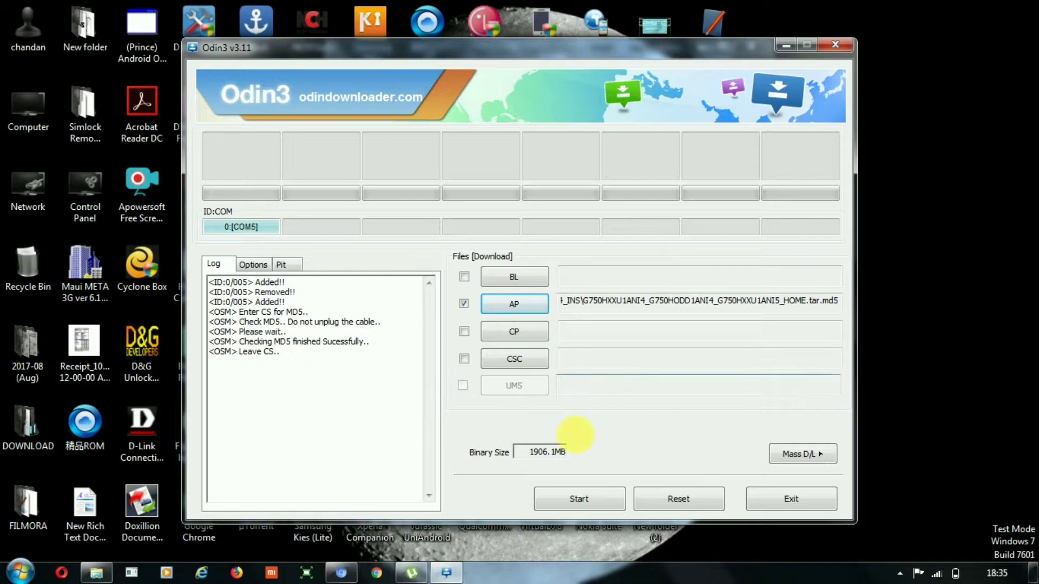
Start flashing the loaded AP firmware to the phone connected on COM5.
{"action": "left_click", "coordinate": [575, 499]}
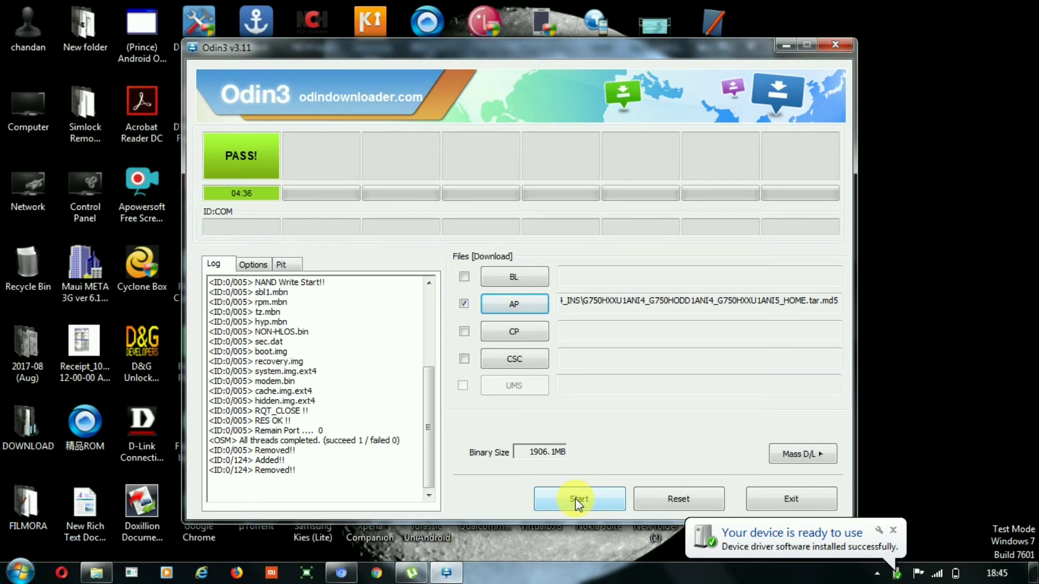
{"action": "mouse_move", "coordinate": [1002, 581]}
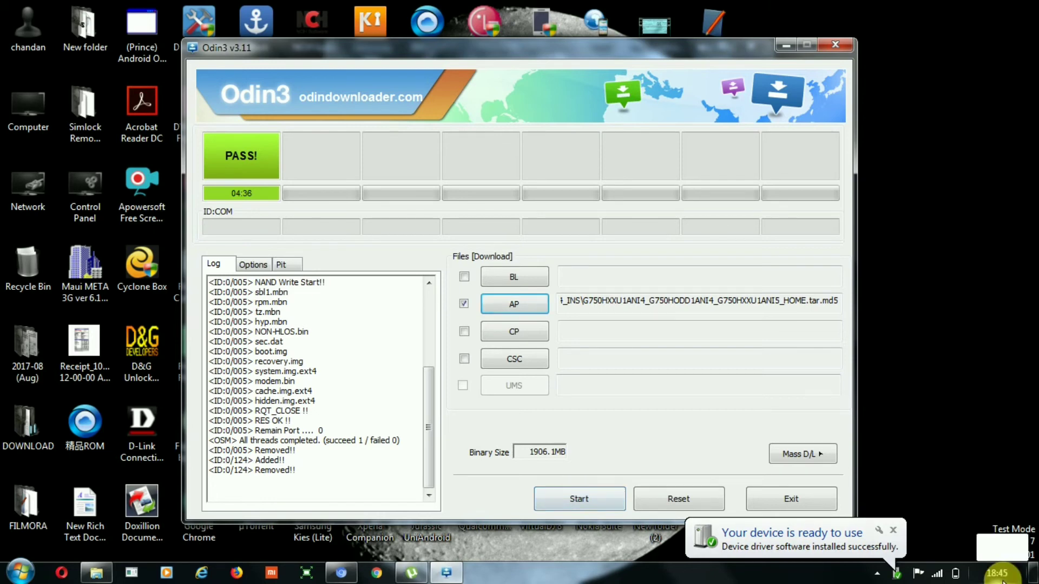